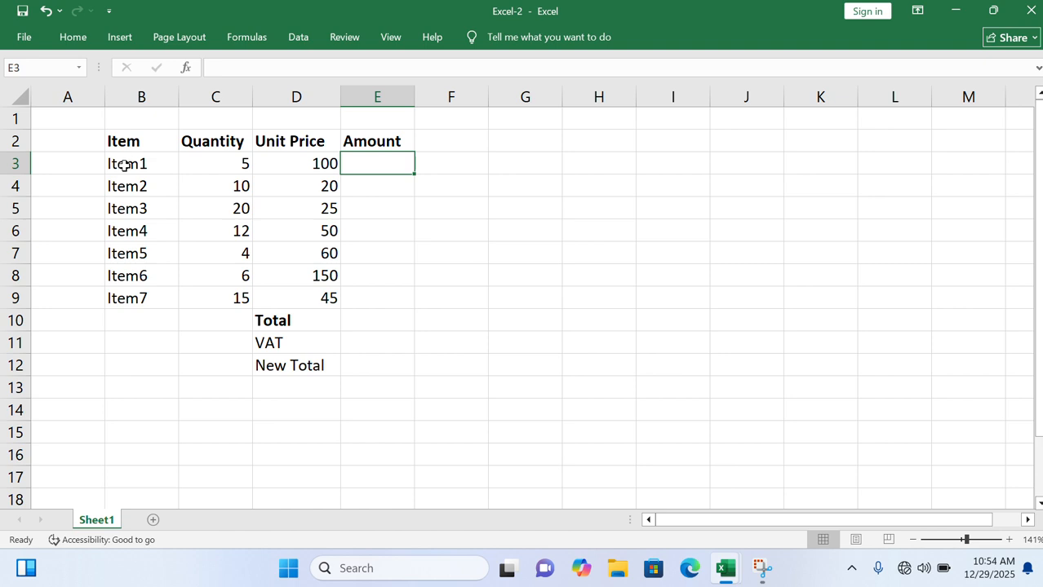
# - Look through the item names in B3:B9 and their quantities in column C
pyautogui.click(124, 164)
pyautogui.press('Down')
pyautogui.press('Down')
pyautogui.press('Down')
pyautogui.press('Down')
pyautogui.press('Down')
pyautogui.press('Down')
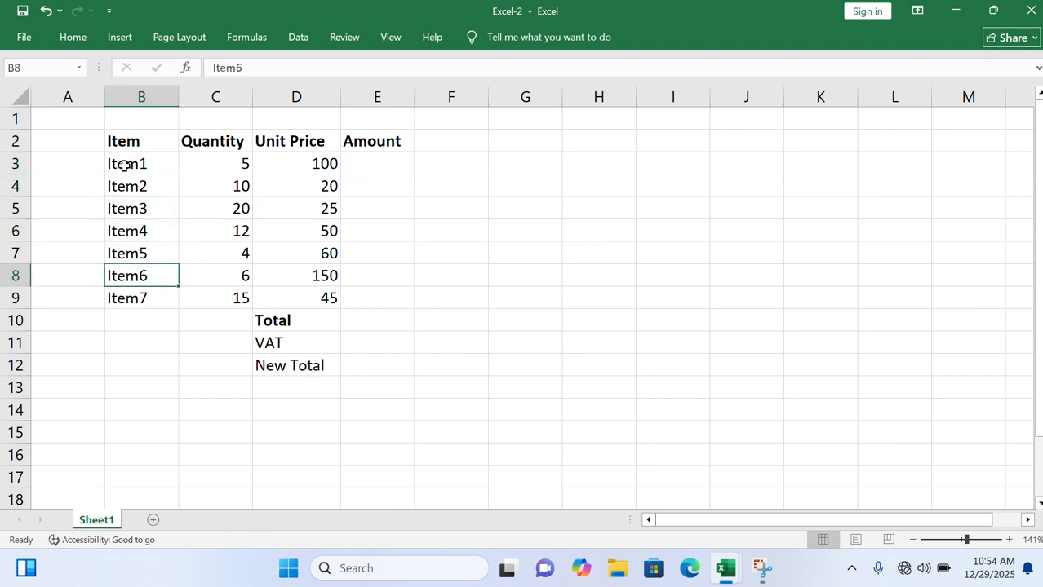
pyautogui.press('Right')
pyautogui.press('Up')
pyautogui.press('Up')
pyautogui.press('Up')
pyautogui.press('Up')
pyautogui.press('Up')
pyautogui.press('Up')
pyautogui.press('Up')
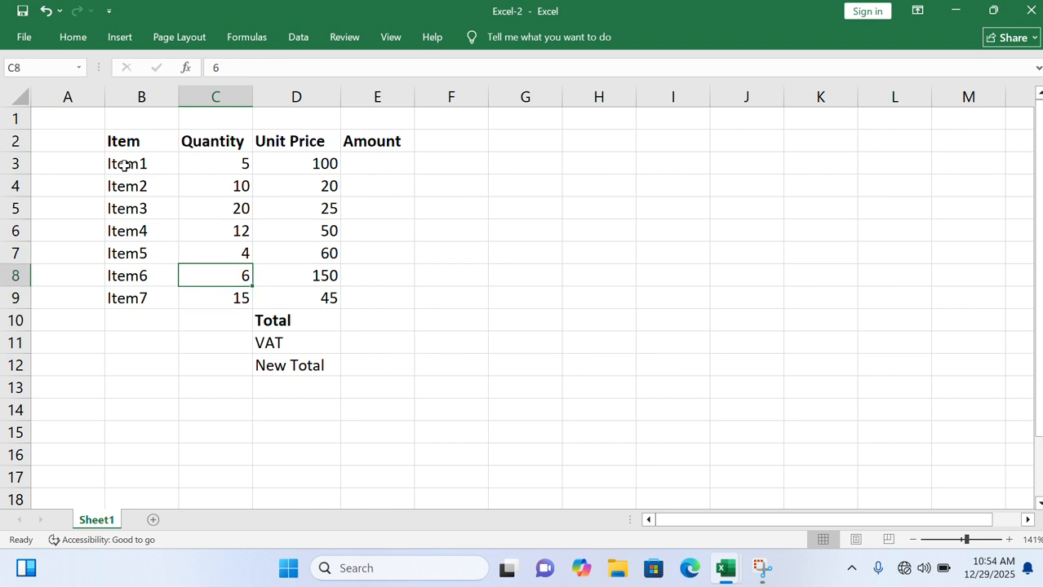
pyautogui.press('Down')
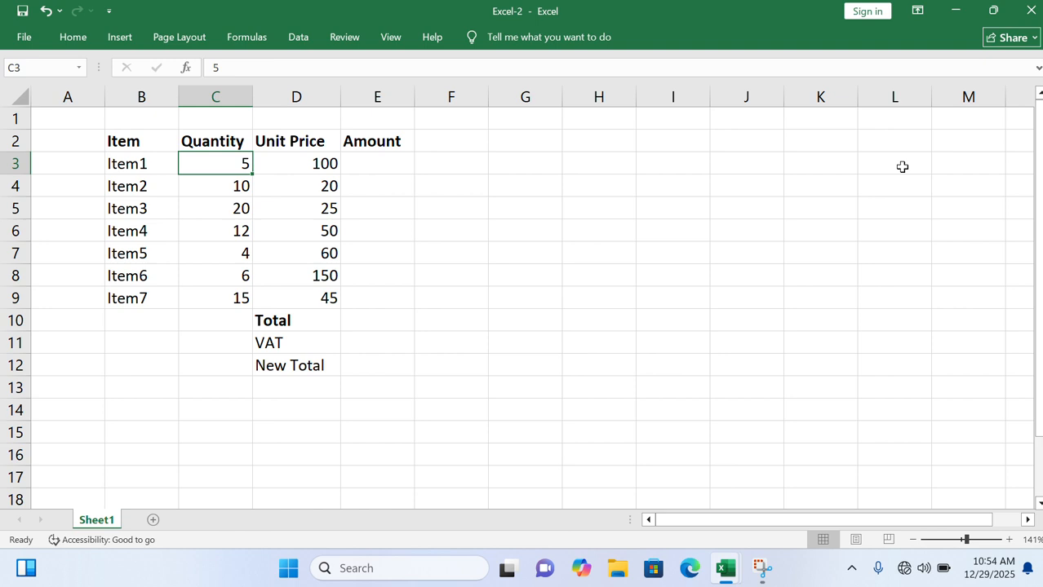
pyautogui.press('Down')
pyautogui.press('Down')
pyautogui.press('Down')
pyautogui.press('Down')
pyautogui.press('Down')
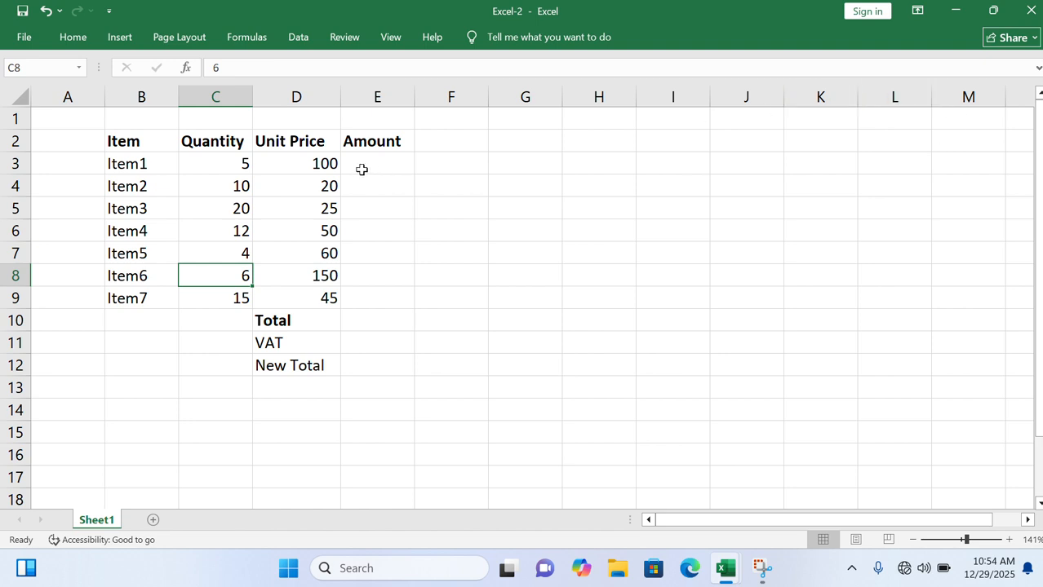
# - Look through the unit prices of the items in column D
pyautogui.click(319, 160)
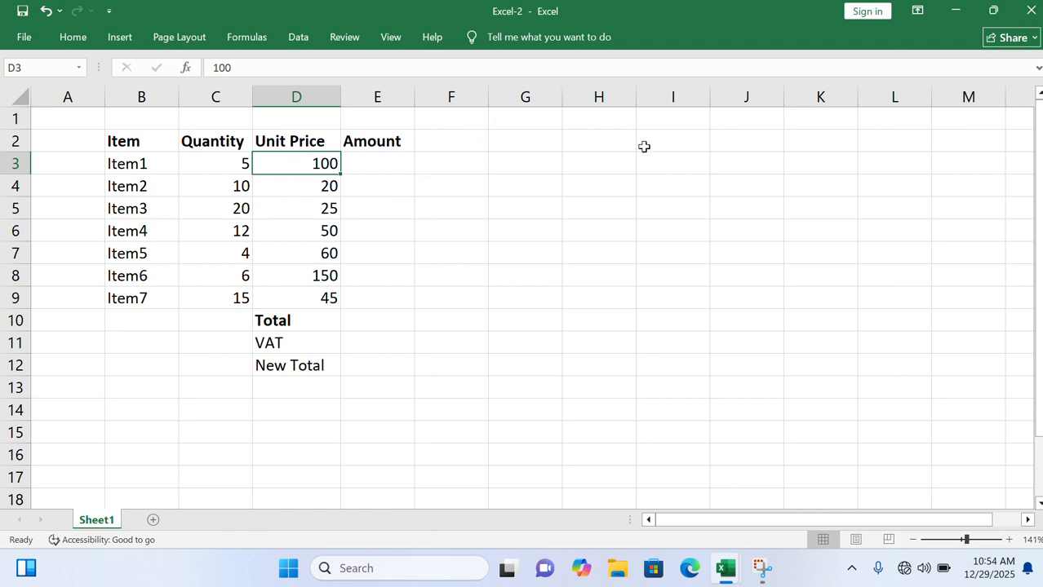
pyautogui.press('Down')
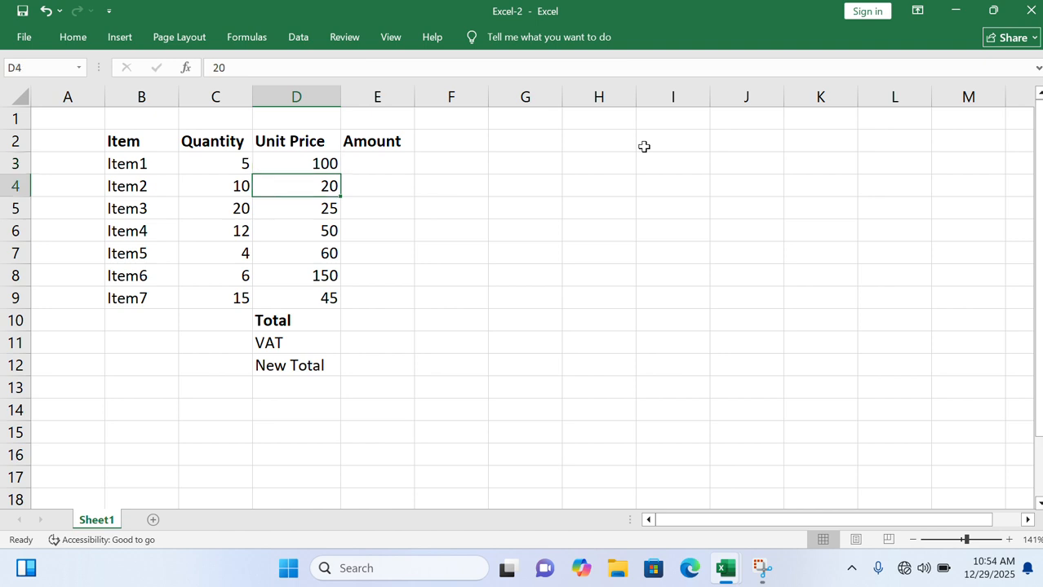
pyautogui.press('Up')
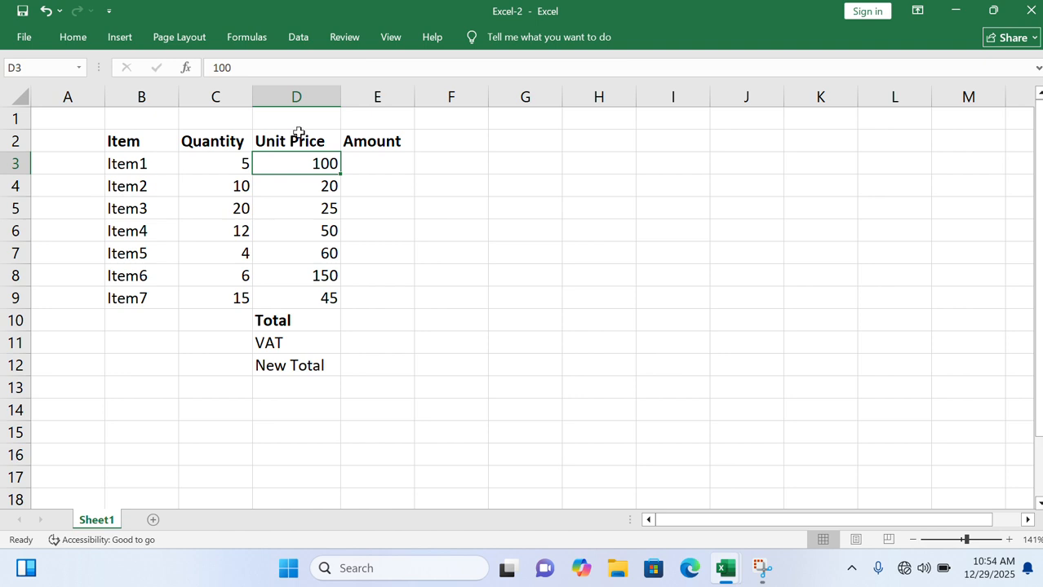
pyautogui.click(310, 185)
pyautogui.press('Down')
pyautogui.press('Down')
pyautogui.press('Down')
pyautogui.press('Down')
pyautogui.press('Down')
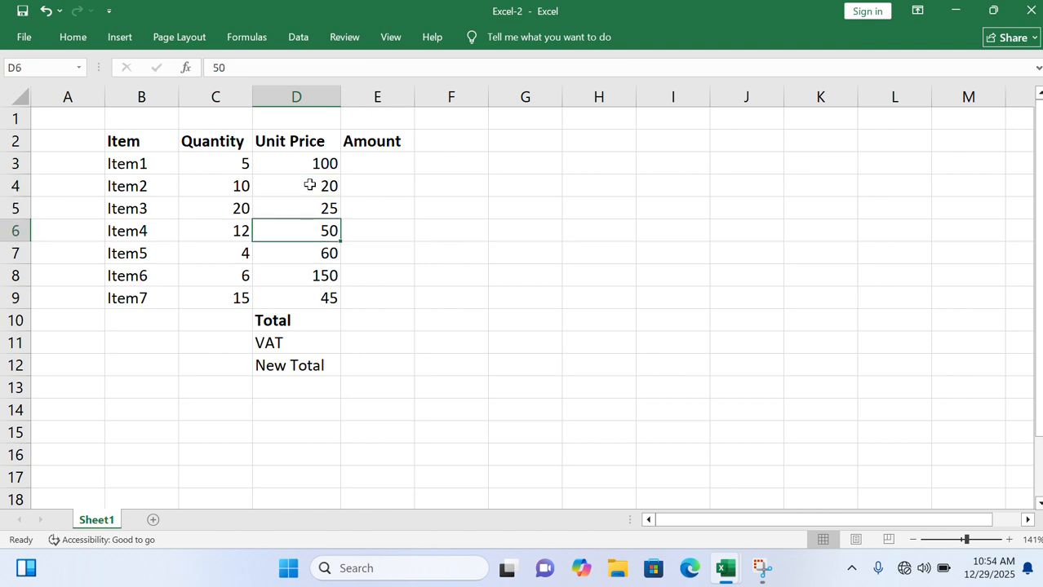
pyautogui.press('Up')
pyautogui.press('Up')
pyautogui.press('Up')
pyautogui.press('Up')
pyautogui.press('Up')
pyautogui.press('Up')
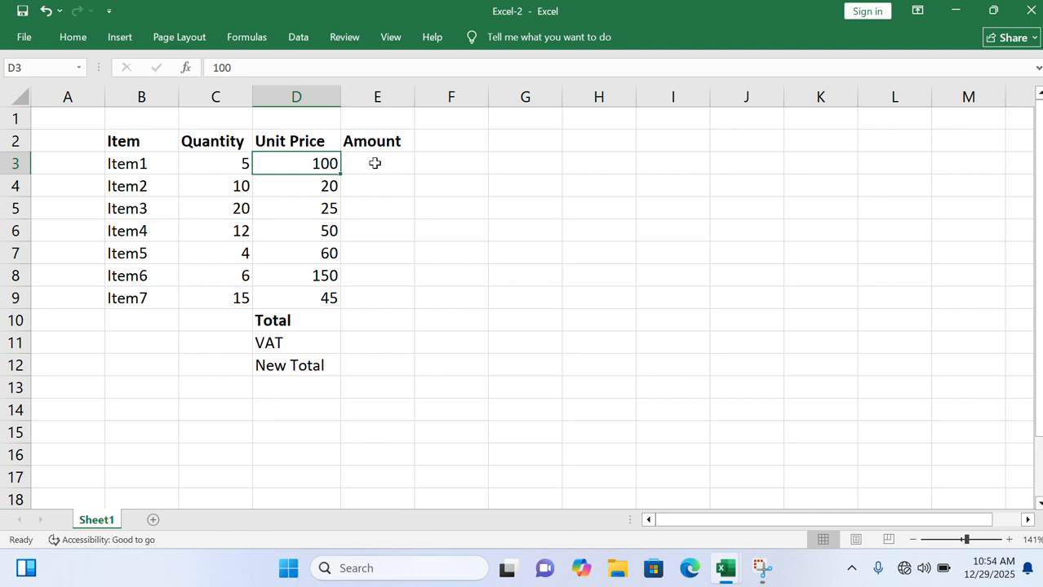
# - Calculate the amount for Item1 in E3 with the formula =C3*D3
pyautogui.click(373, 164)
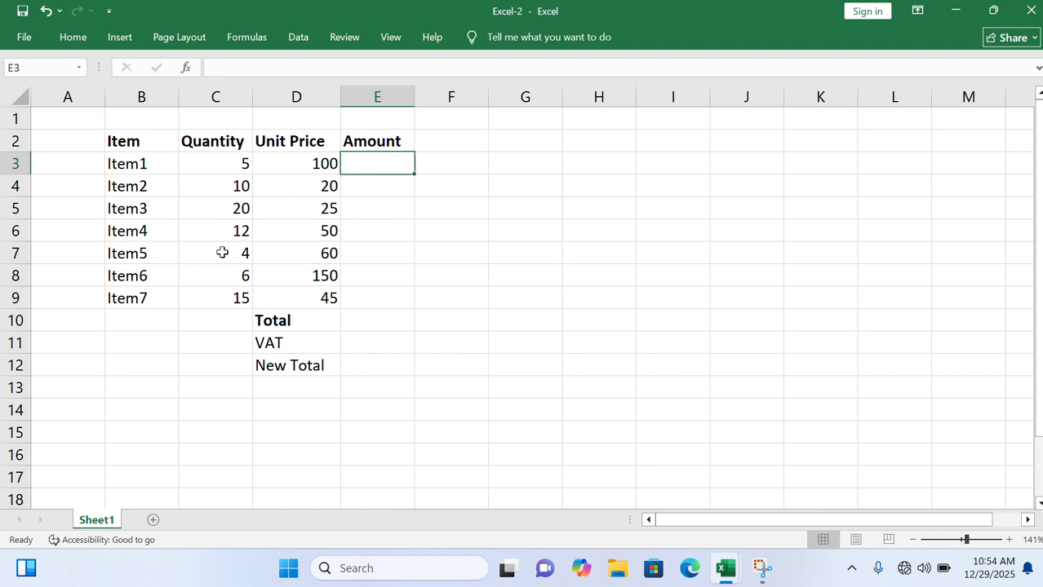
pyautogui.write('=')
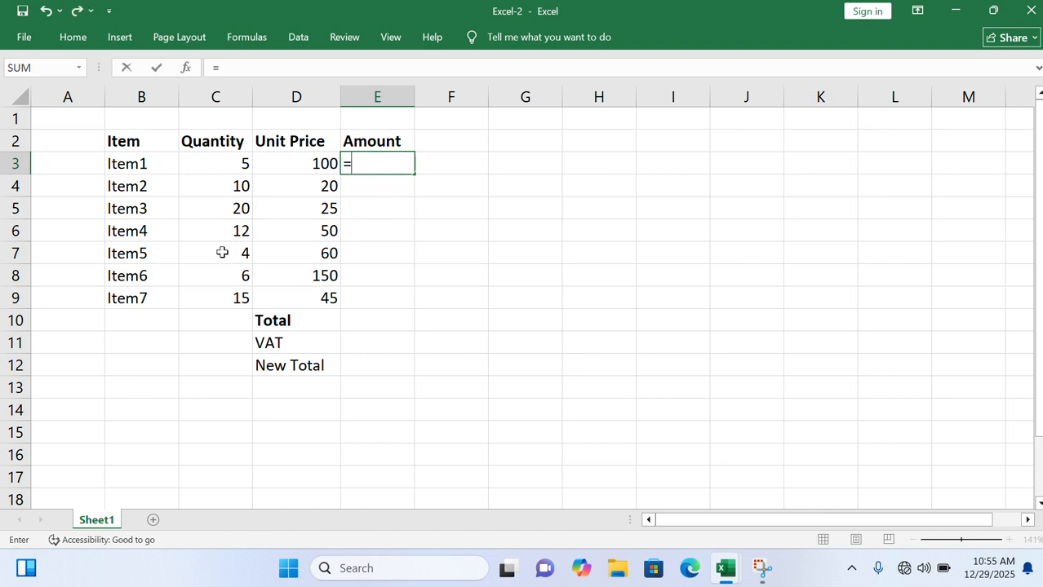
pyautogui.click(230, 163)
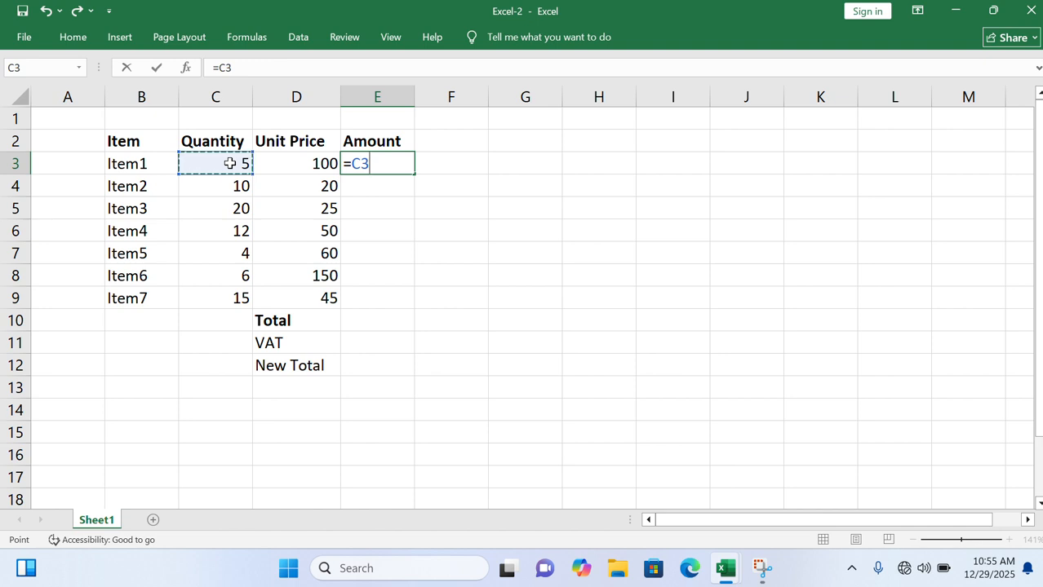
pyautogui.write('*')
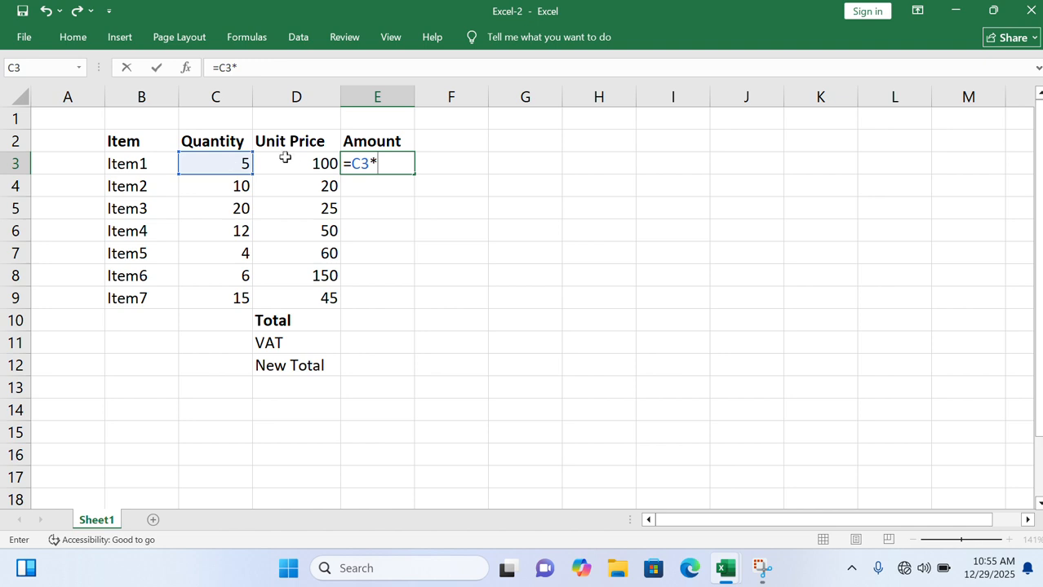
pyautogui.click(311, 163)
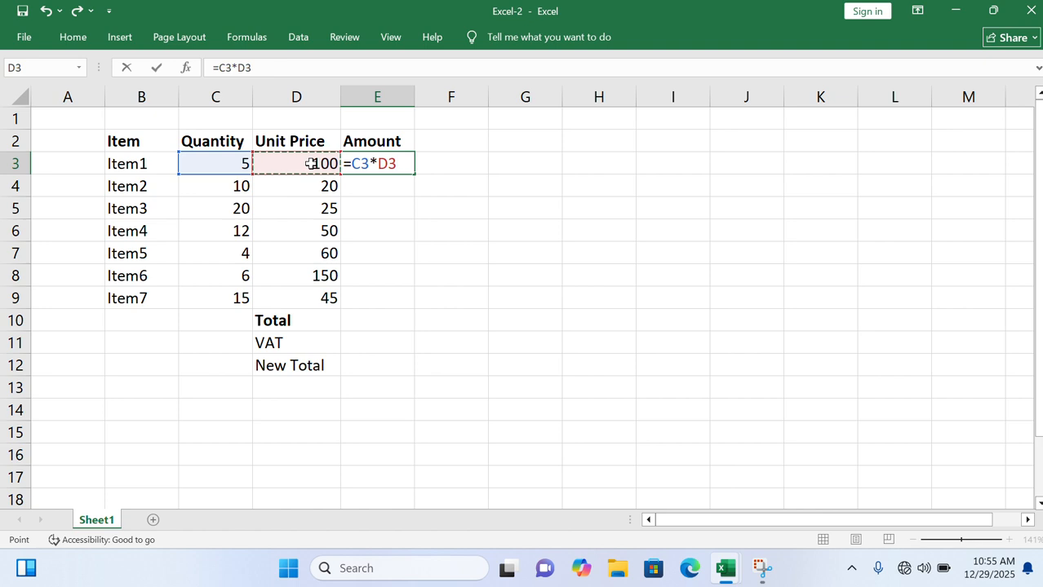
pyautogui.press('Return')
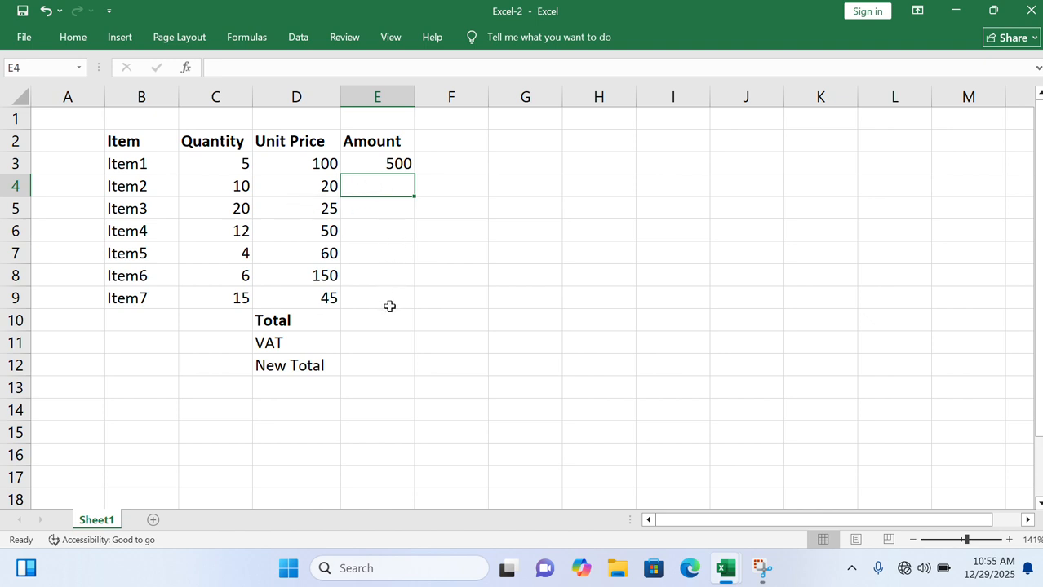
# - Fill the E3 amount formula down the Amount column and clear the surplus copies from E10:E12
pyautogui.click(379, 164)
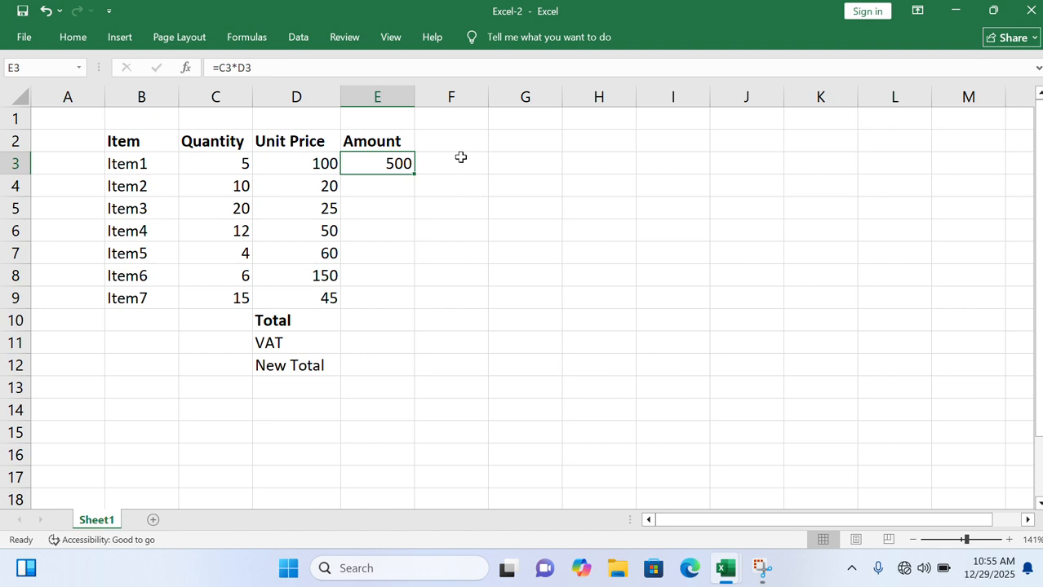
pyautogui.doubleClick(415, 174)
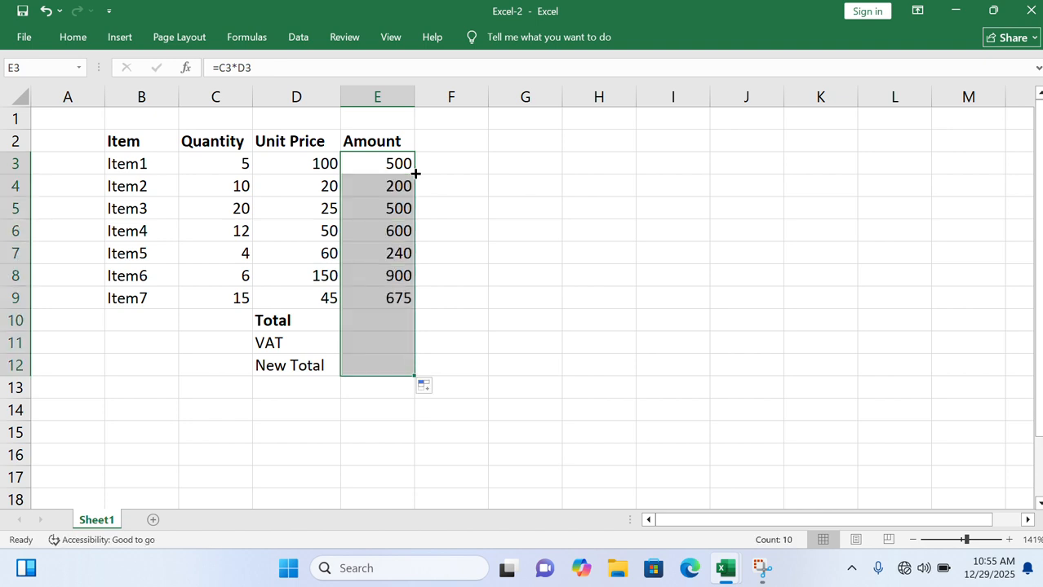
pyautogui.click(377, 320)
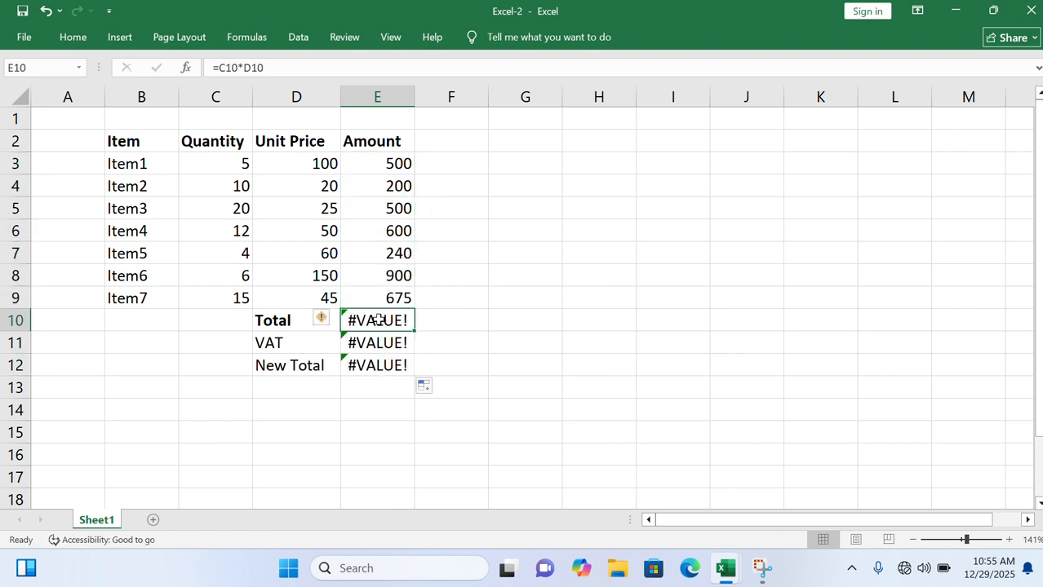
pyautogui.hotkey('shift', 'Down')
pyautogui.hotkey('shift', 'Down')
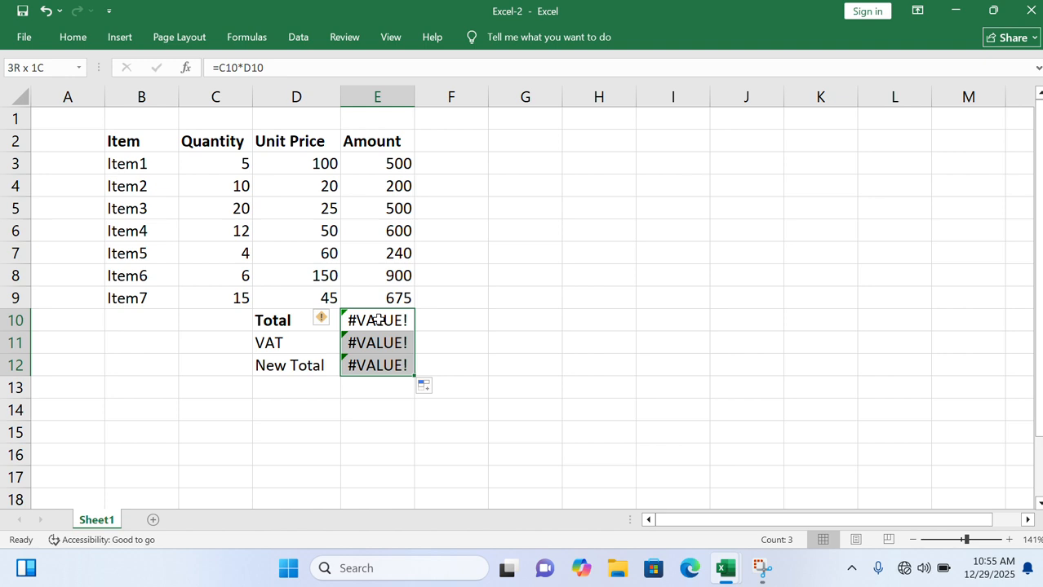
pyautogui.press('Delete')
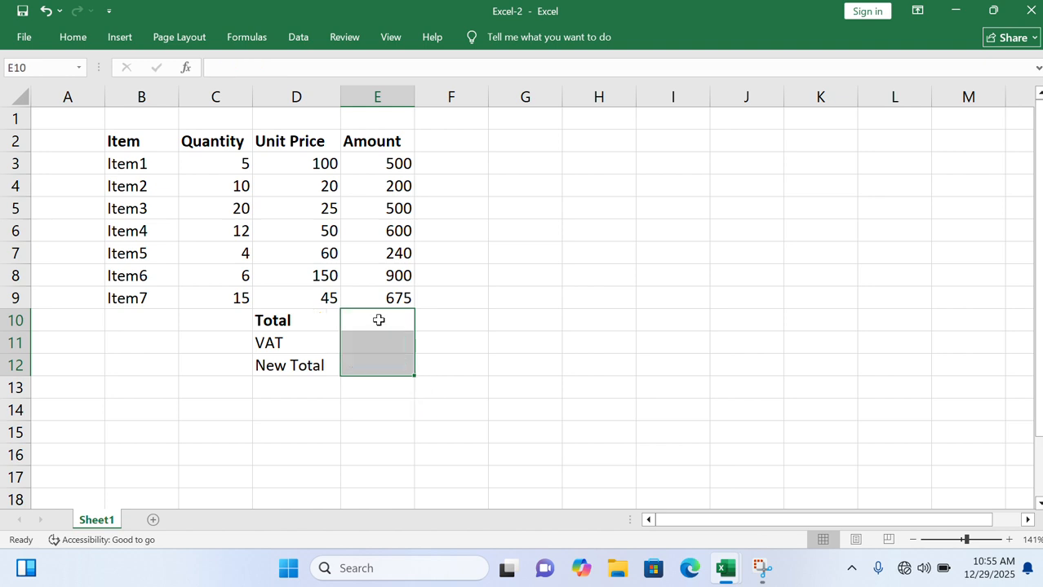
# - Calculate the total of all item amounts in E10 with a SUM formula over E3:E9
pyautogui.click(380, 322)
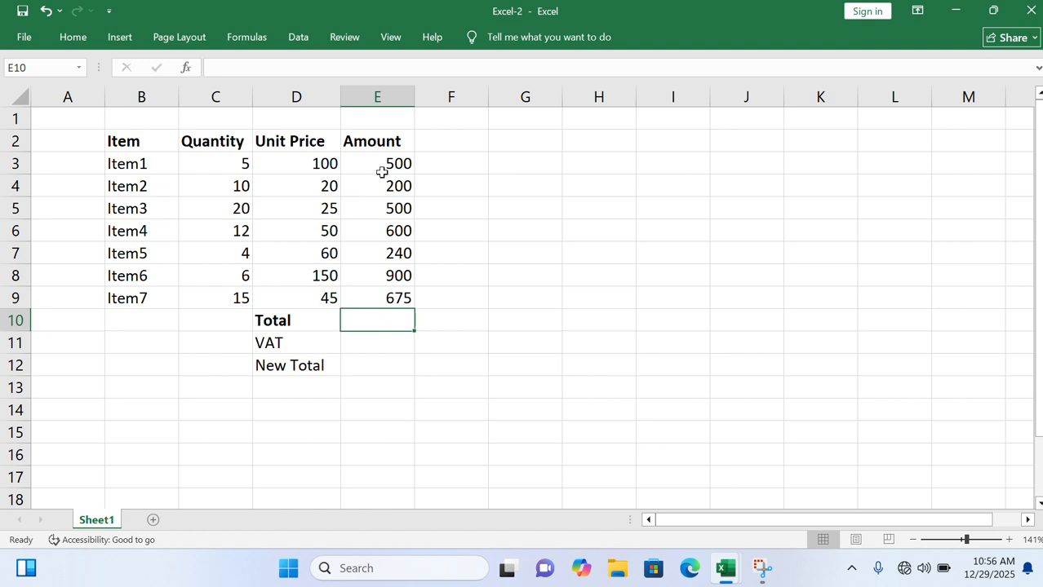
pyautogui.moveTo(380, 160); pyautogui.dragTo(382, 295)
pyautogui.click(379, 324)
pyautogui.write('=sum')
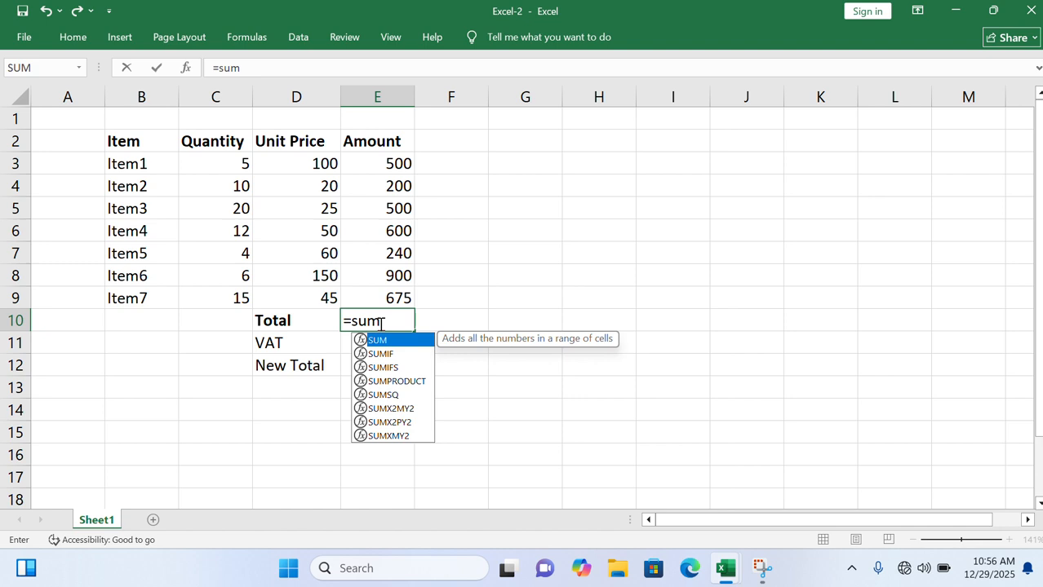
pyautogui.write('(')
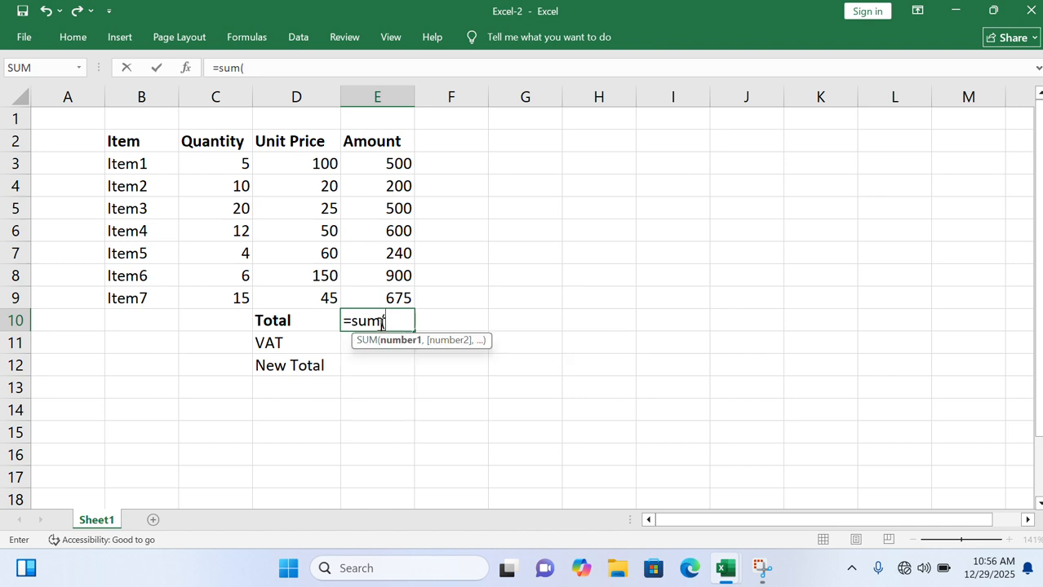
pyautogui.click(379, 161)
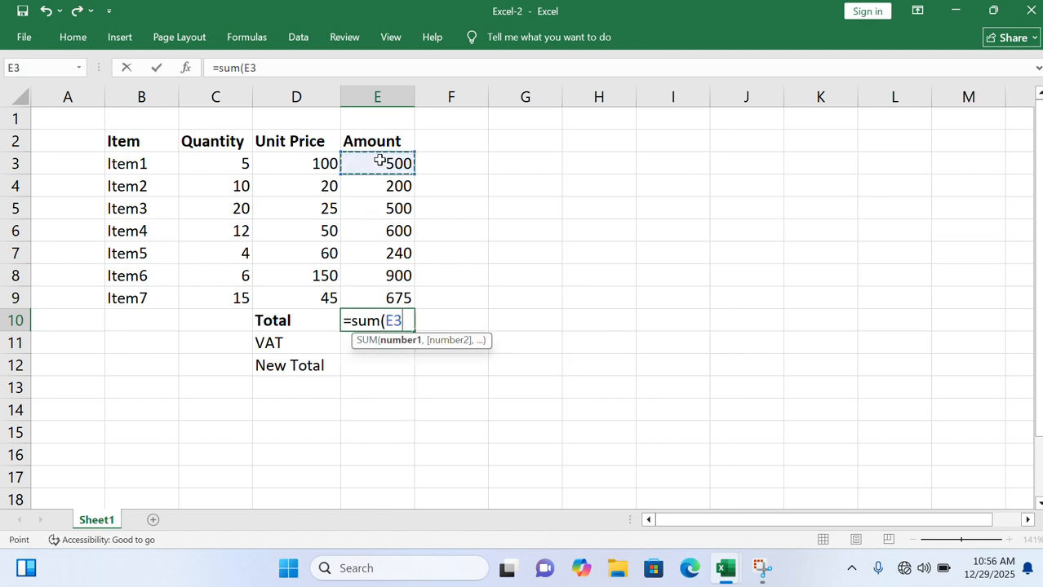
pyautogui.press('F8')
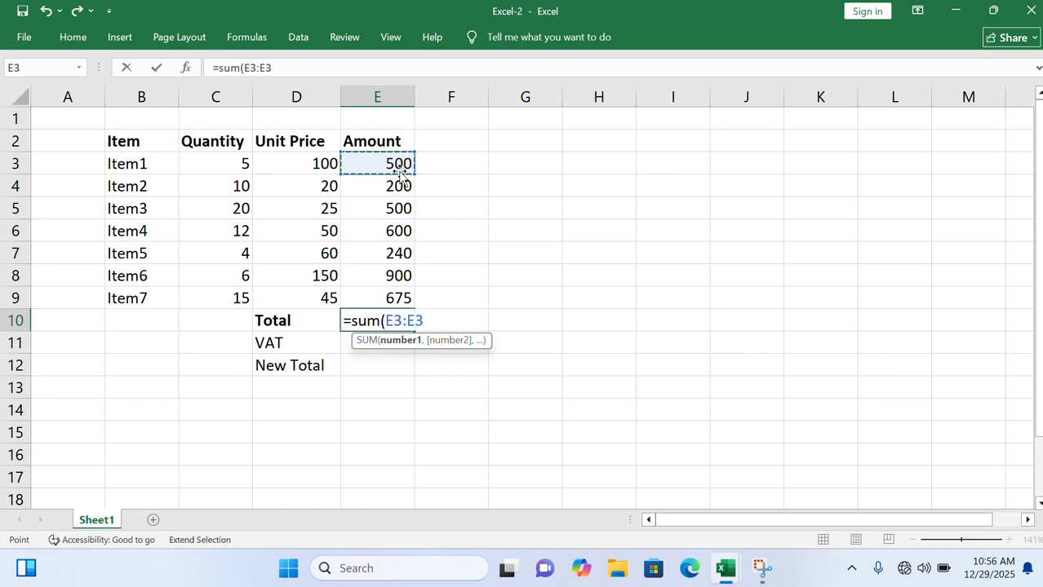
pyautogui.click(393, 297)
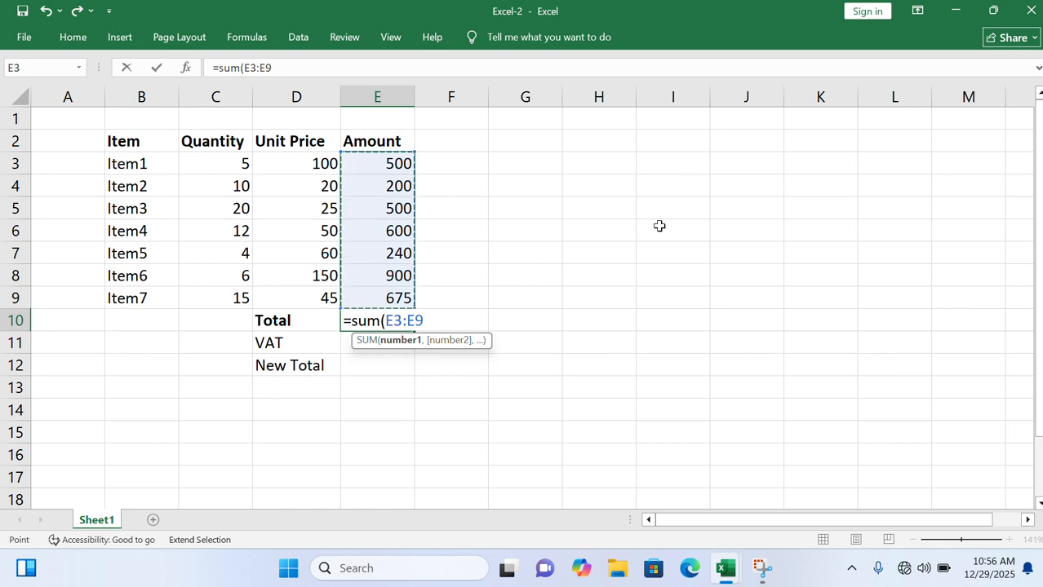
pyautogui.press('Return')
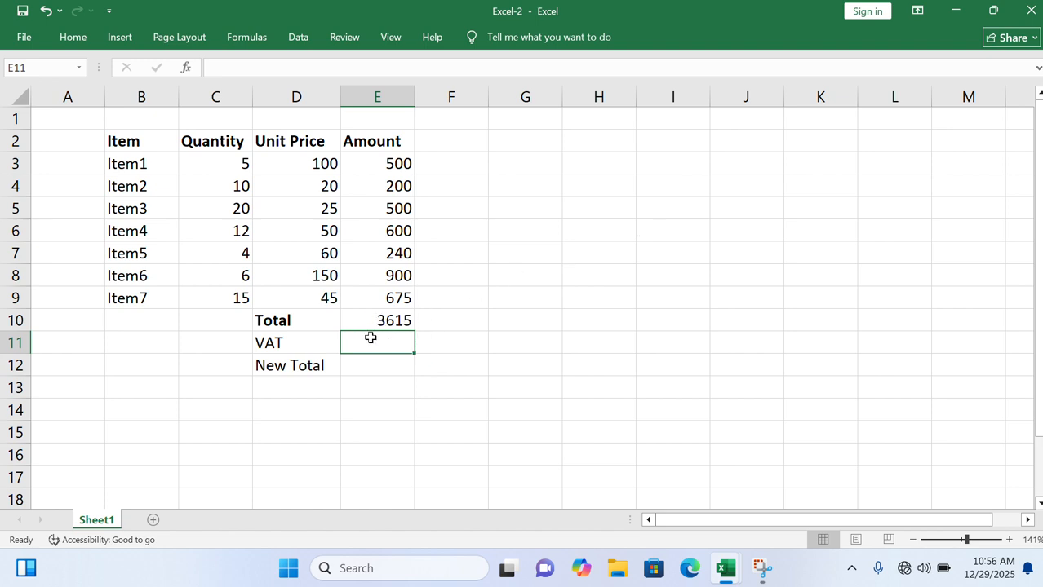
# - Enter the VAT rate of 1.5% in cell G11, on the VAT row
pyautogui.click(273, 342)
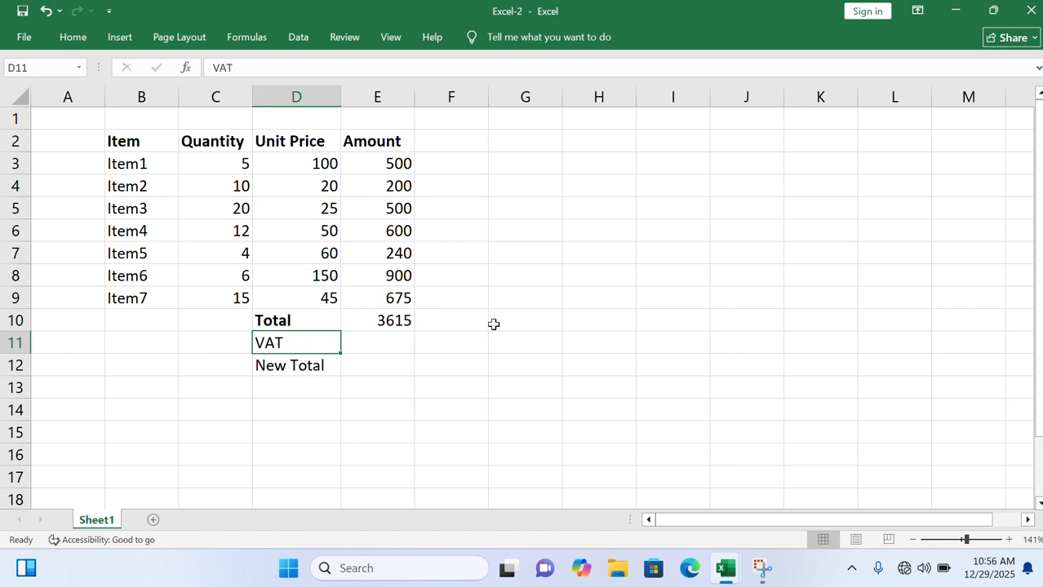
pyautogui.click(523, 341)
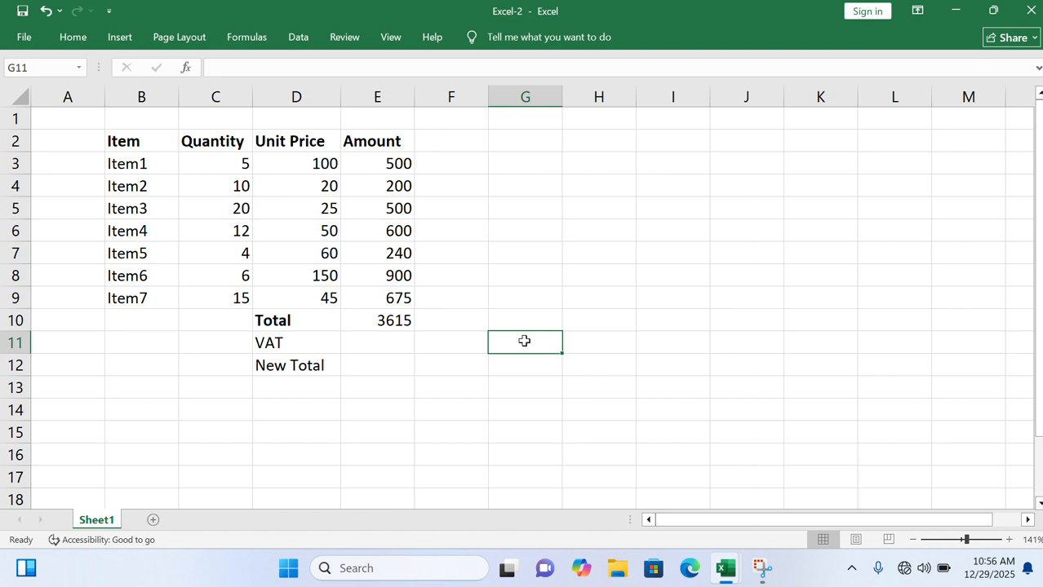
pyautogui.write('1.')
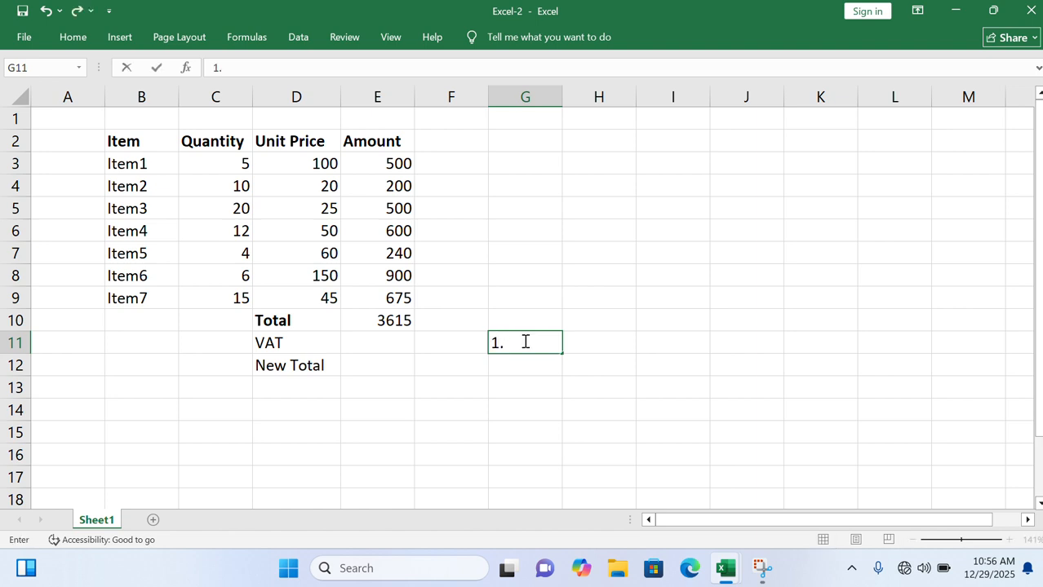
pyautogui.write('5%')
# - Calculate the VAT in E11 with the formula =1.5%*E10
pyautogui.click(381, 344)
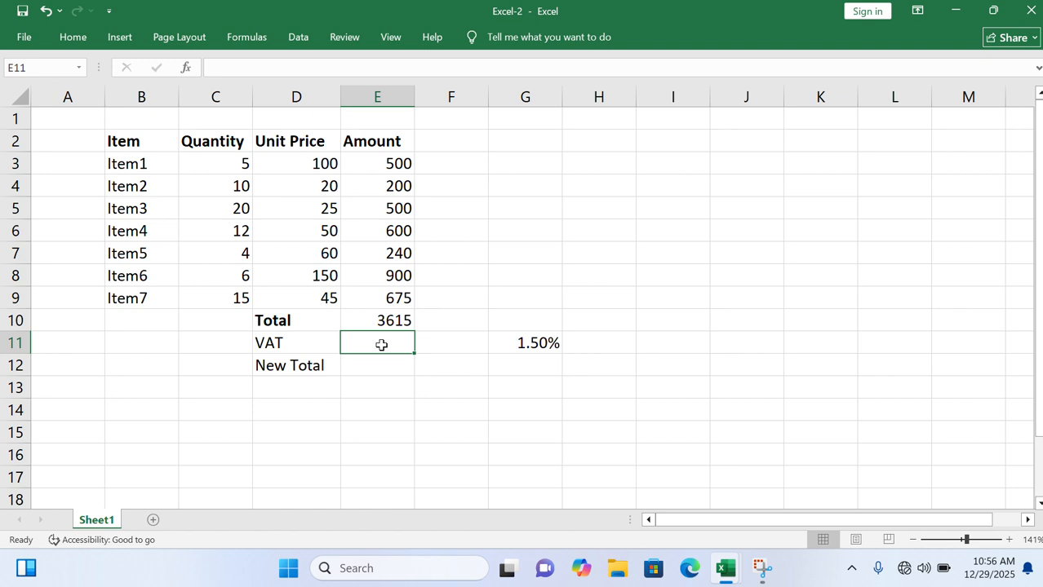
pyautogui.write('=')
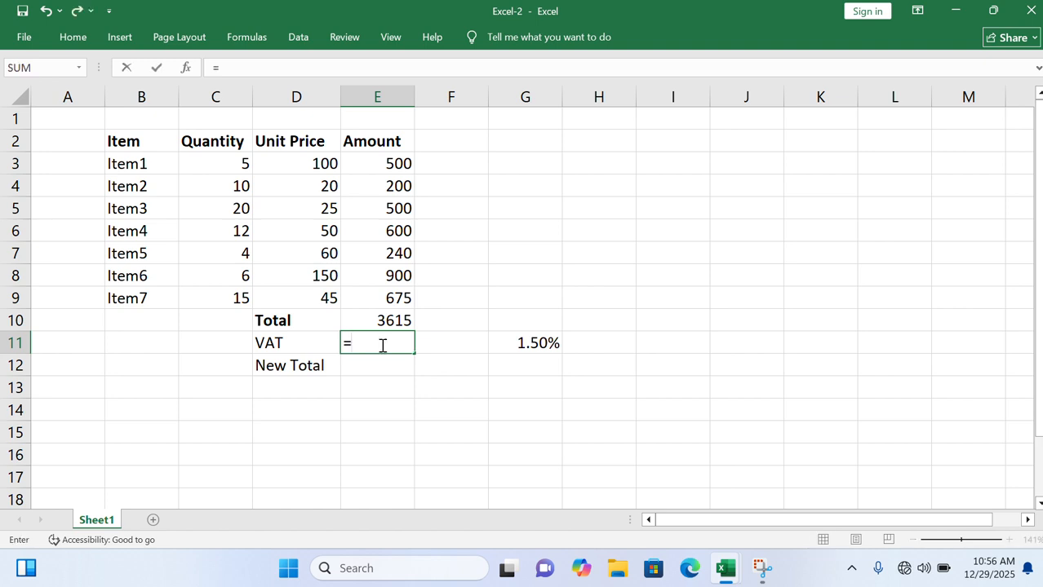
pyautogui.write('1.5%*')
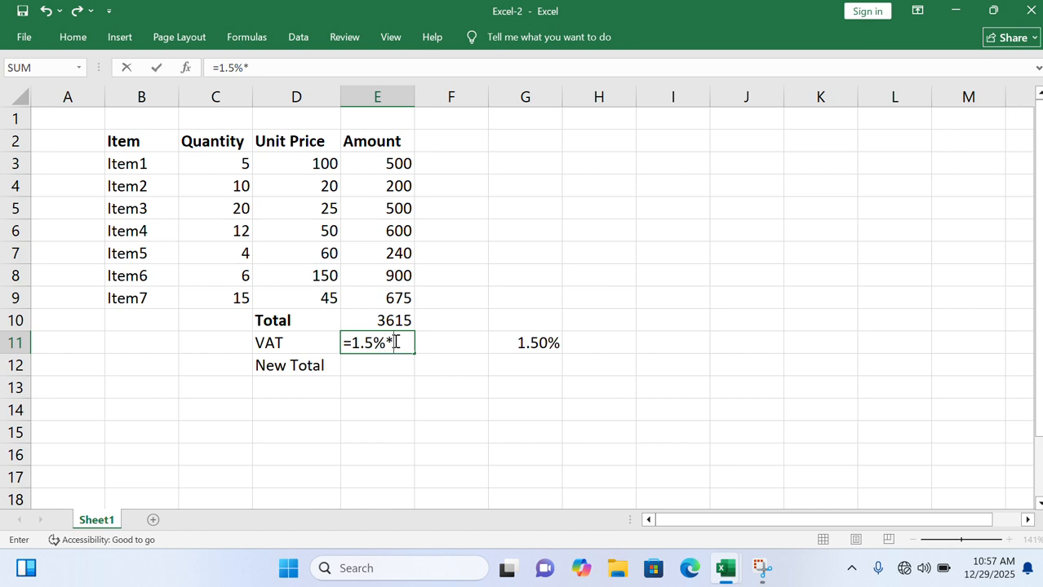
pyautogui.click(378, 319)
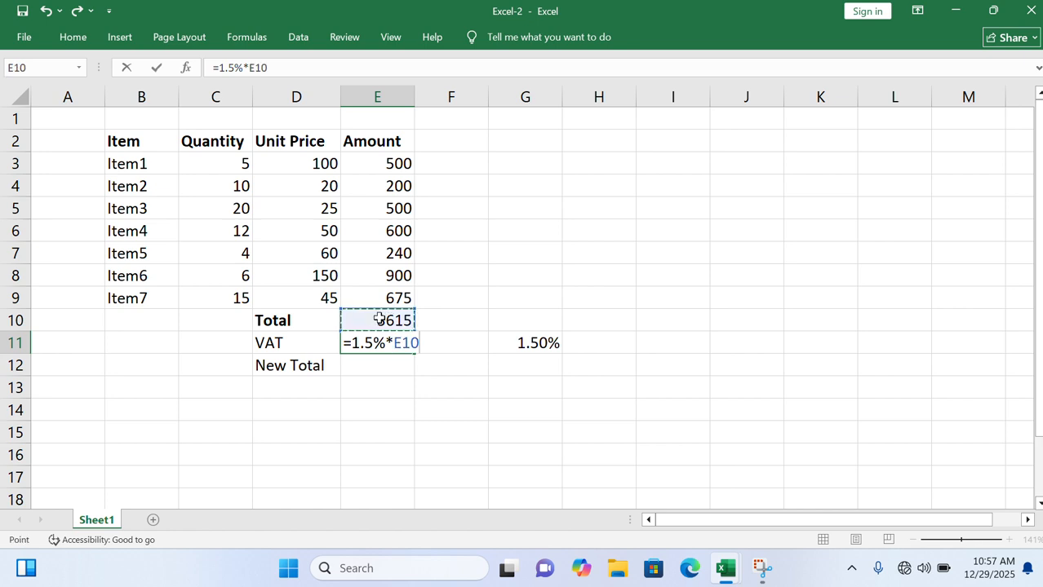
pyautogui.hotkey('ctrl', 'Return')
pyautogui.press('Return')
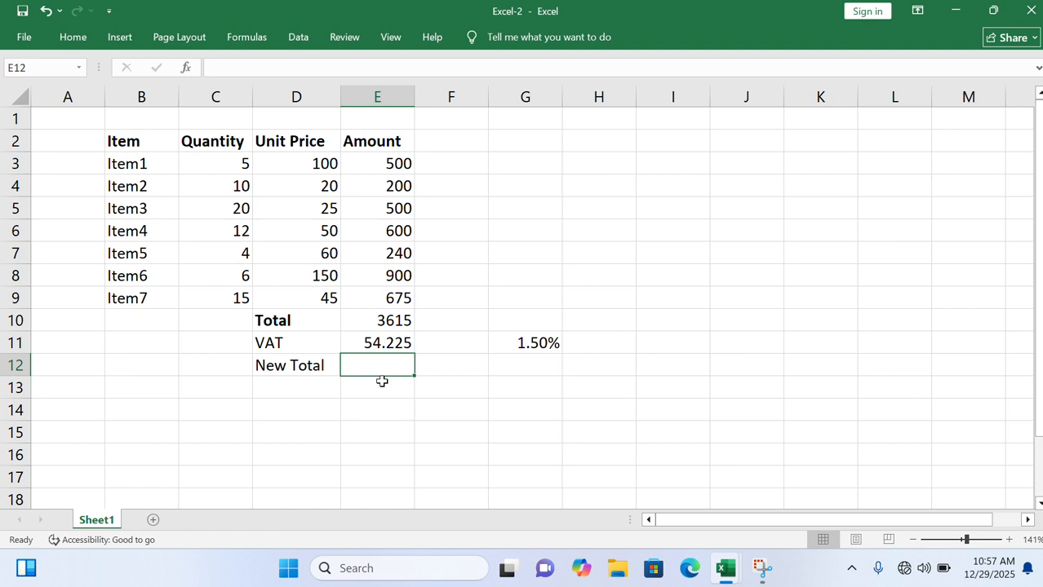
# - Make the New Total label in D12 bold and calculate the new total in E12 with the formula =E10+E11
pyautogui.click(305, 366)
pyautogui.hotkey('ctrl', 'b')
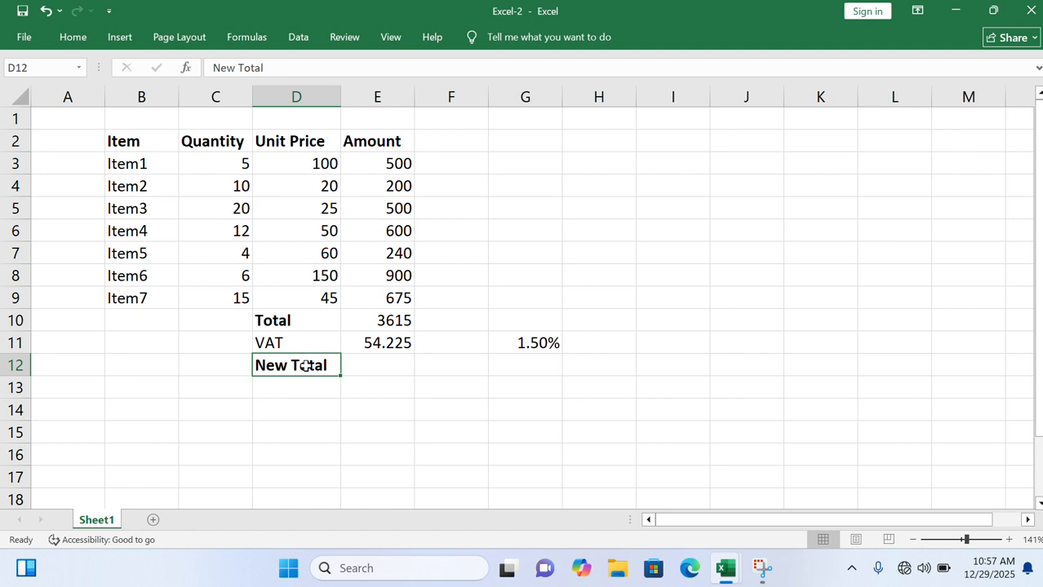
pyautogui.click(372, 363)
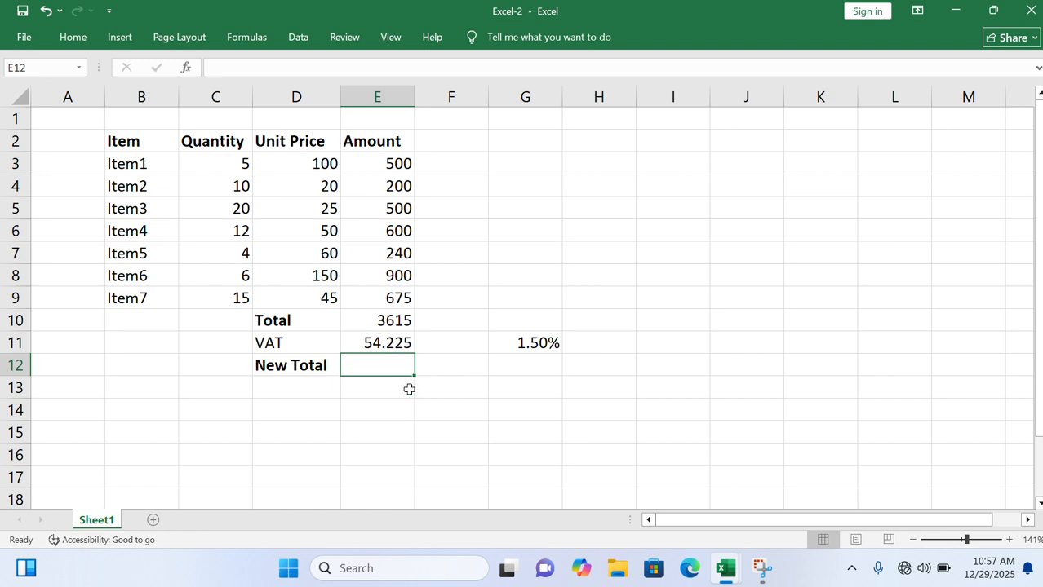
pyautogui.write('=')
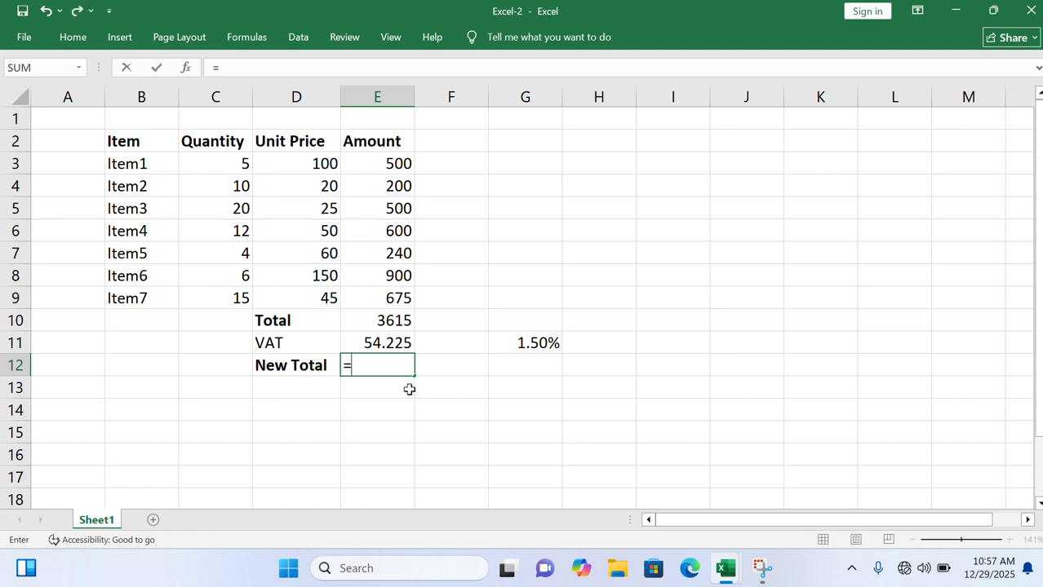
pyautogui.click(377, 321)
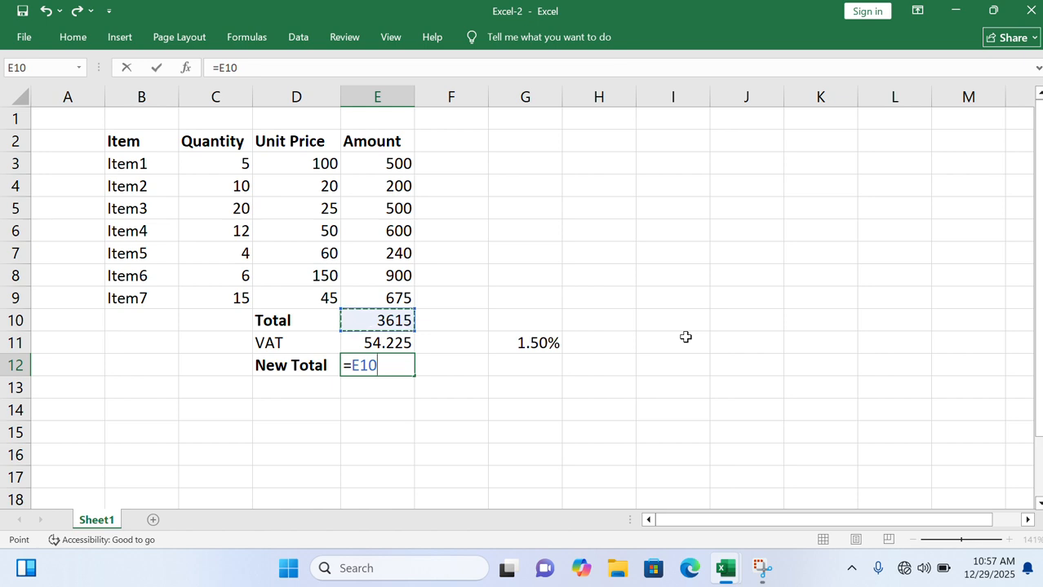
pyautogui.write('+')
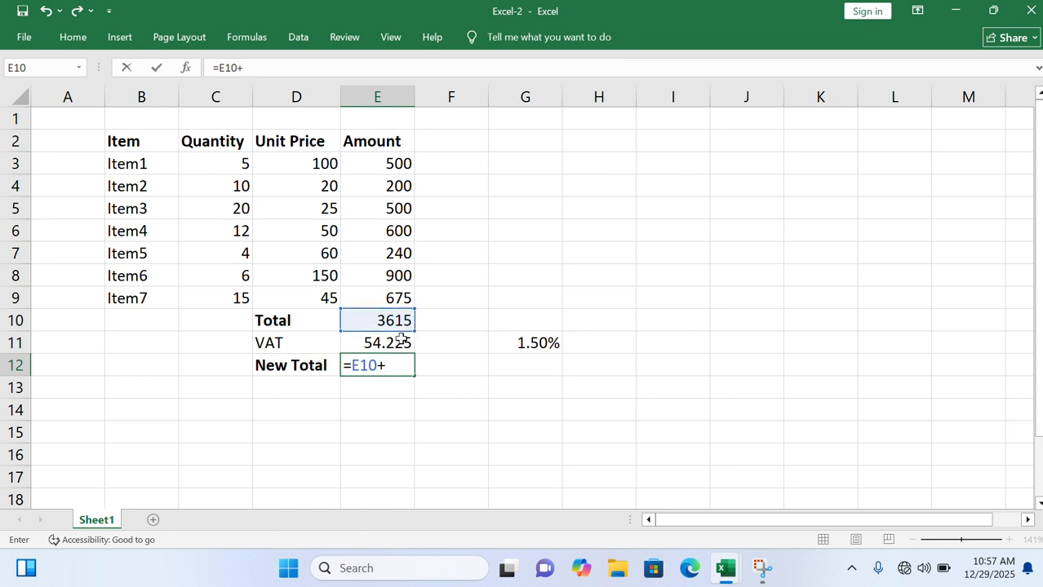
pyautogui.click(378, 344)
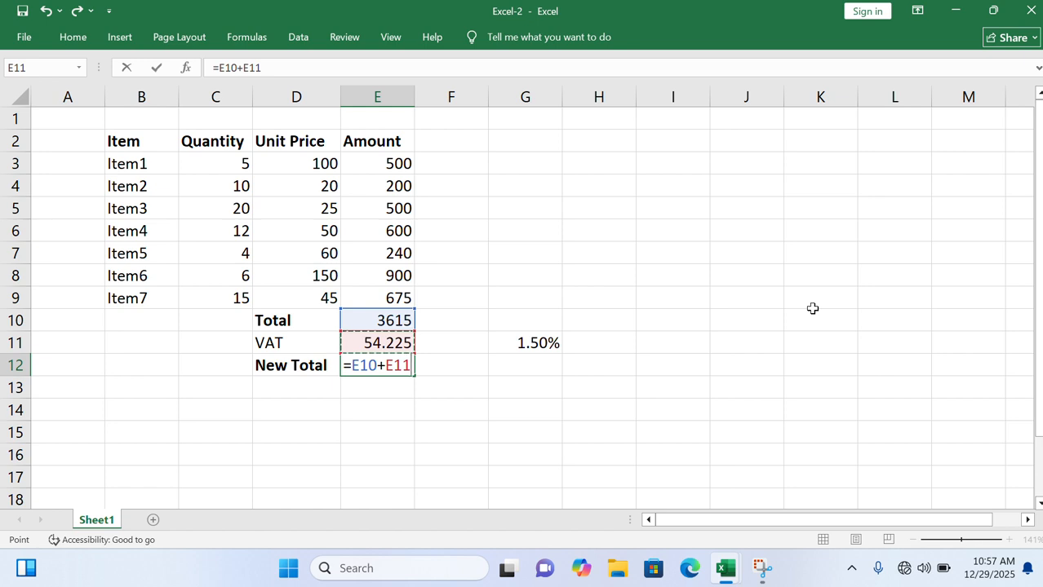
pyautogui.press('Return')
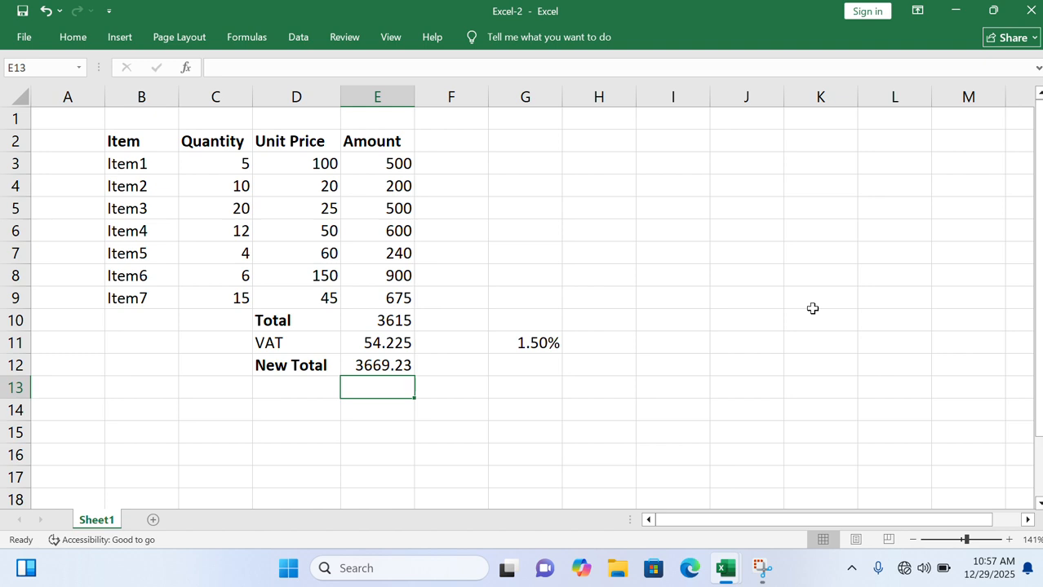